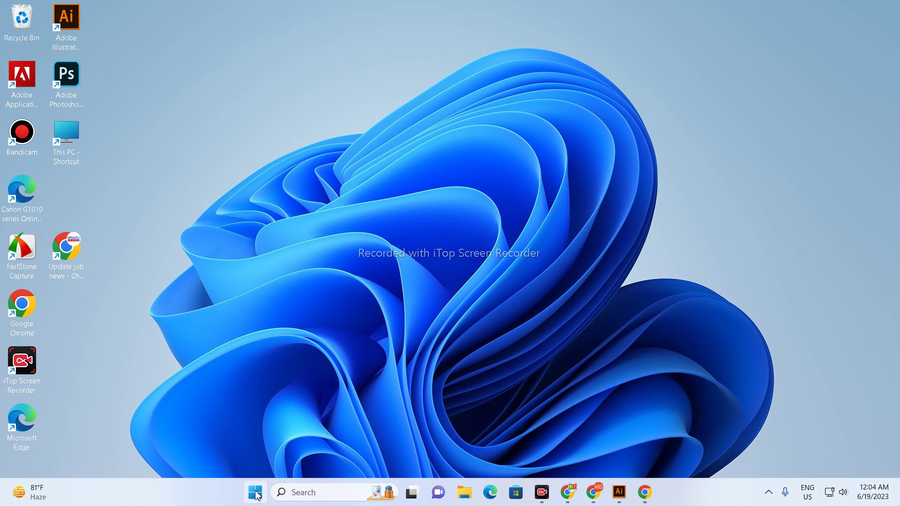
Open the Windows Update advanced options in Settings
left_click(256, 493)
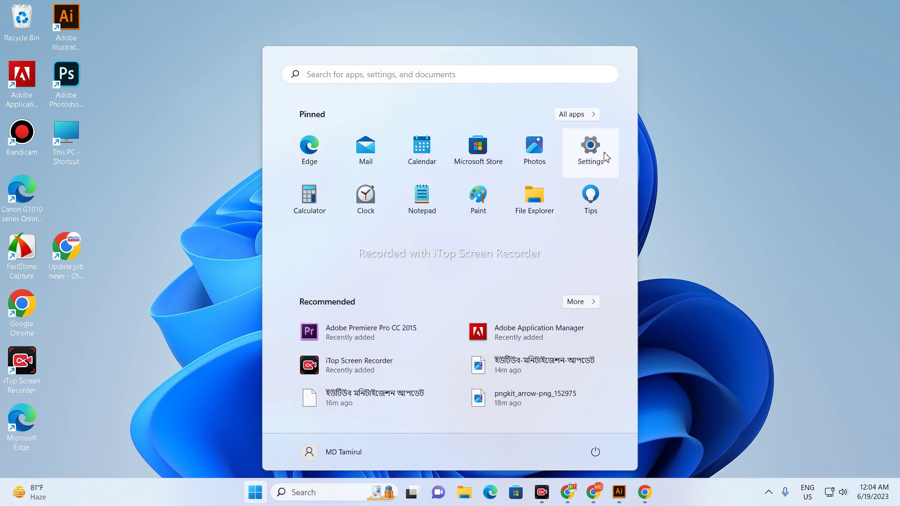
left_click(590, 149)
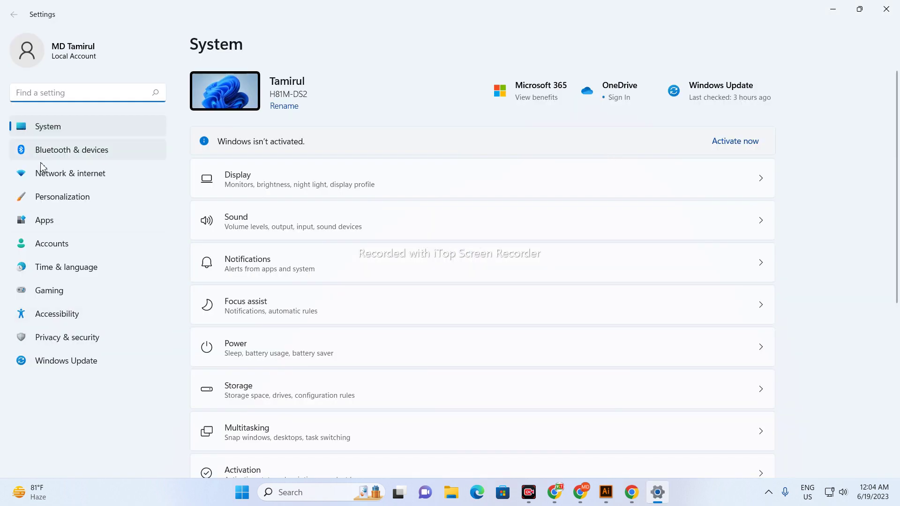
left_click(65, 364)
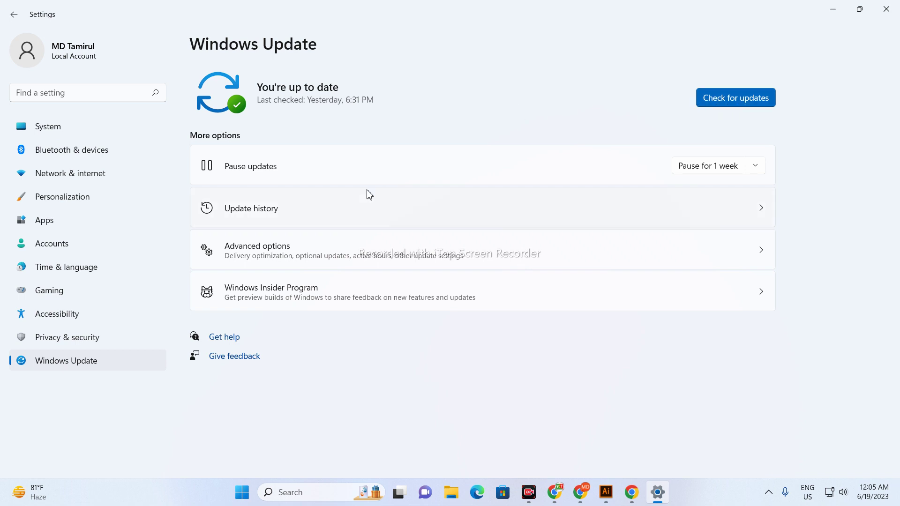
left_click(309, 245)
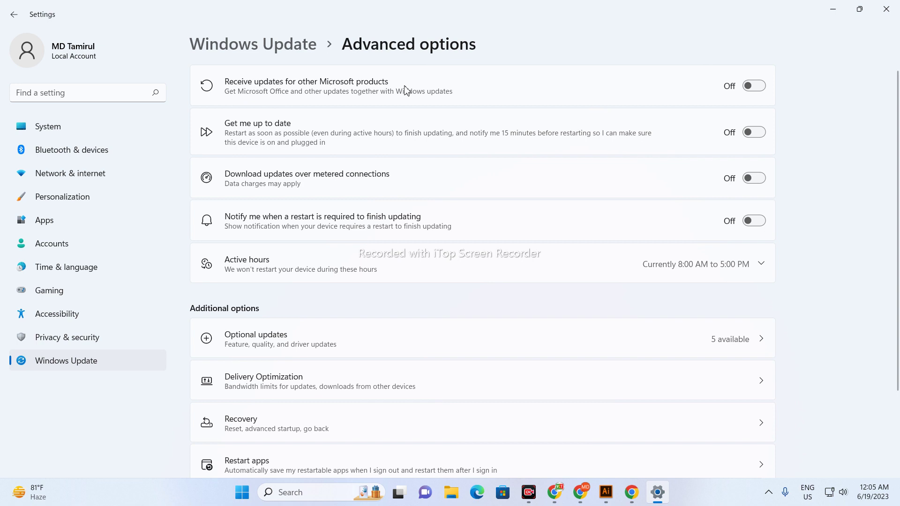
Switch updates for other Microsoft products, Get me up to date and downloads over metered connections on and back off
left_click(752, 86)
left_click(756, 133)
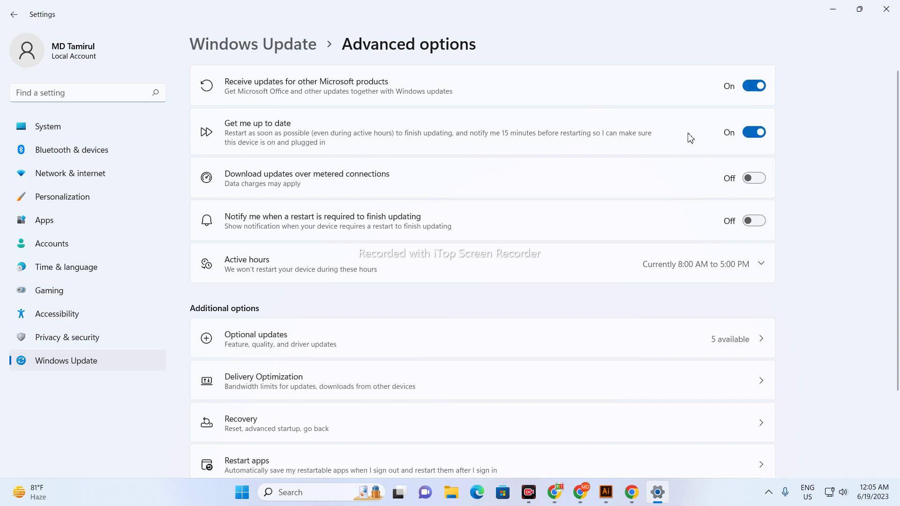
left_click(760, 133)
left_click(758, 85)
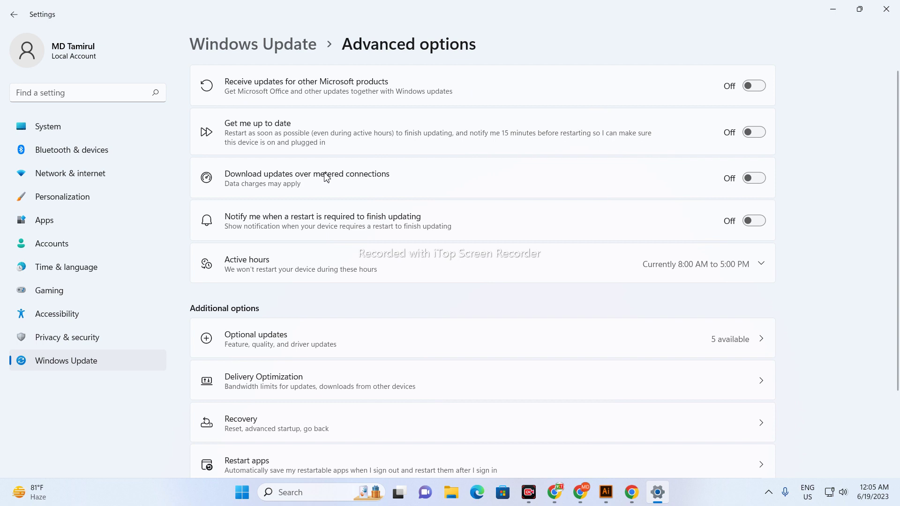
left_click(754, 179)
left_click(760, 179)
Return from the advanced options to the main Windows Update page and check for updates
scroll(283, 332, "down", 2)
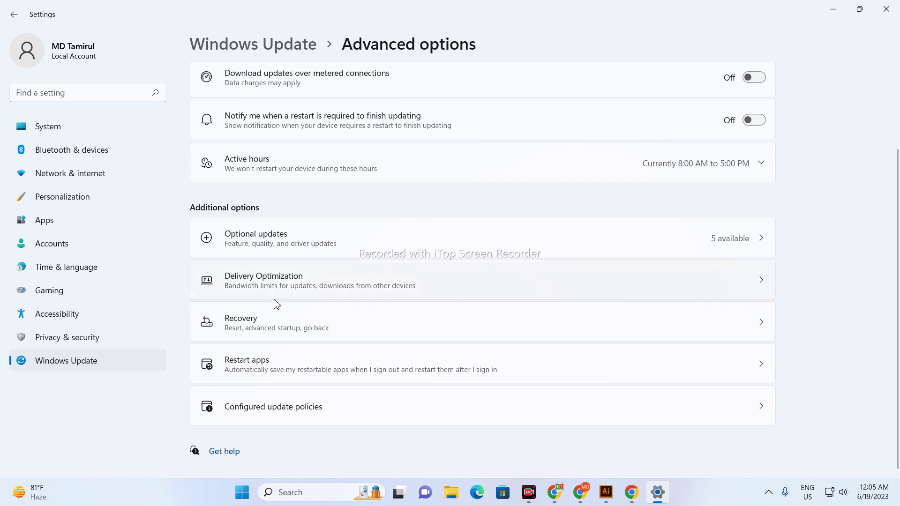
left_click(15, 19)
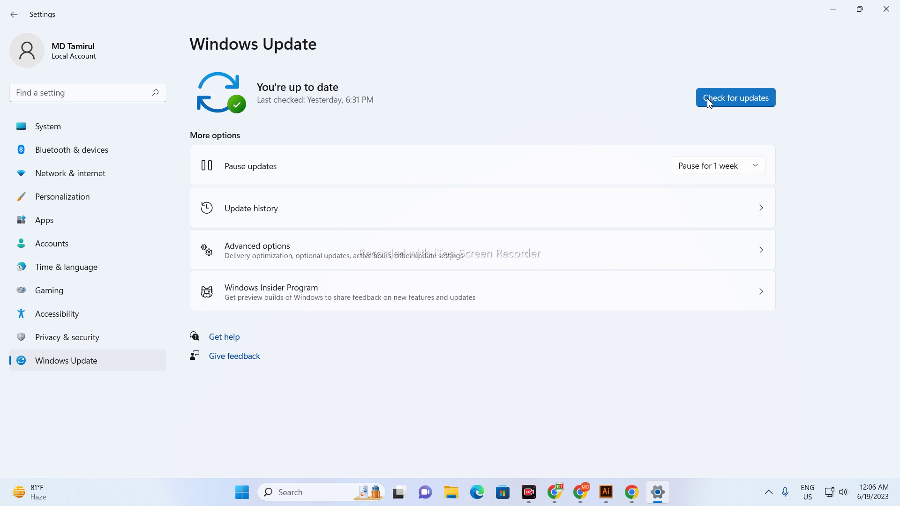
left_click(754, 172)
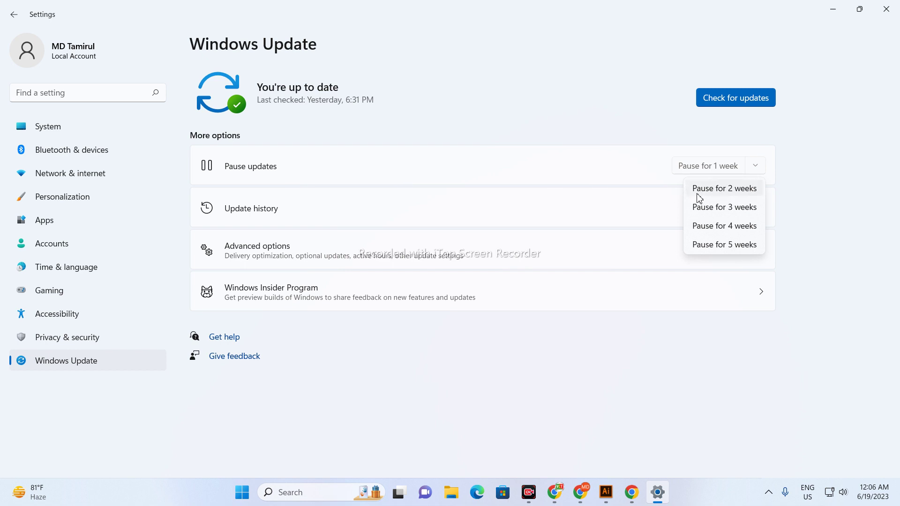
left_click(705, 112)
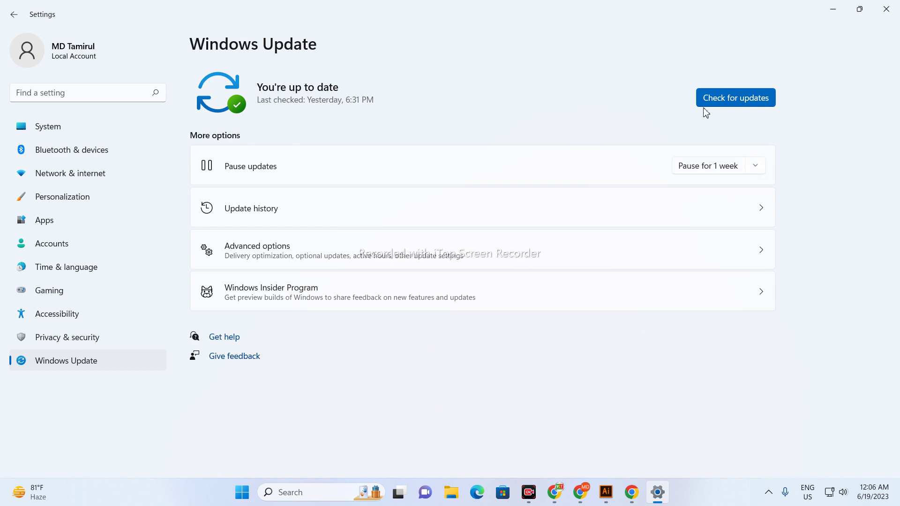
left_click(714, 106)
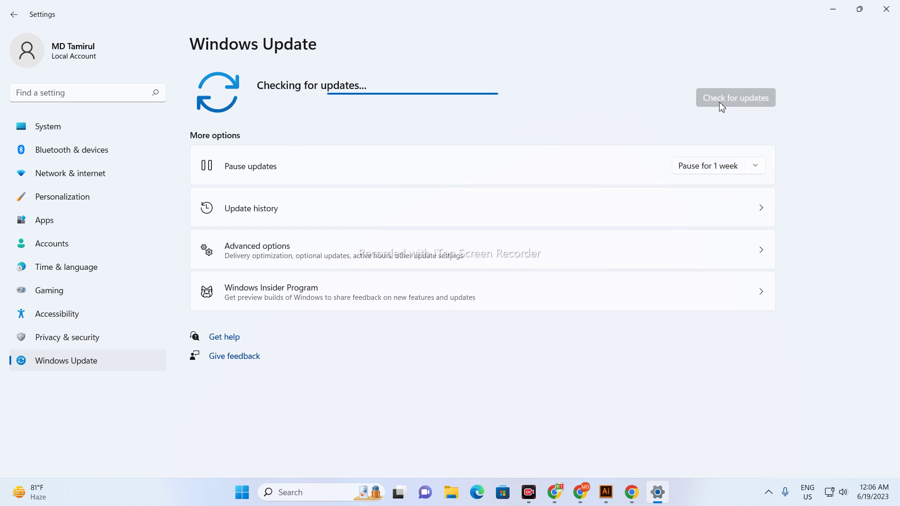
Minimize Settings and open the Services console by running services.msc
left_click(654, 488)
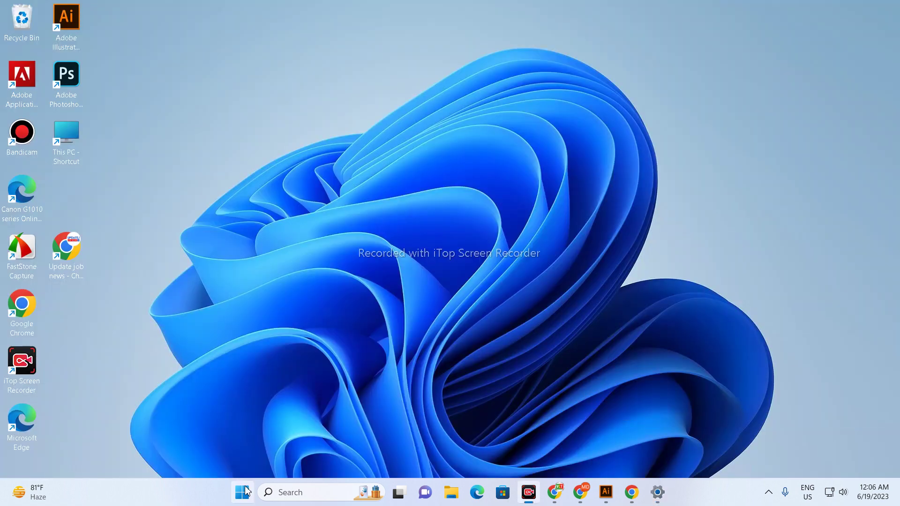
left_click(246, 491)
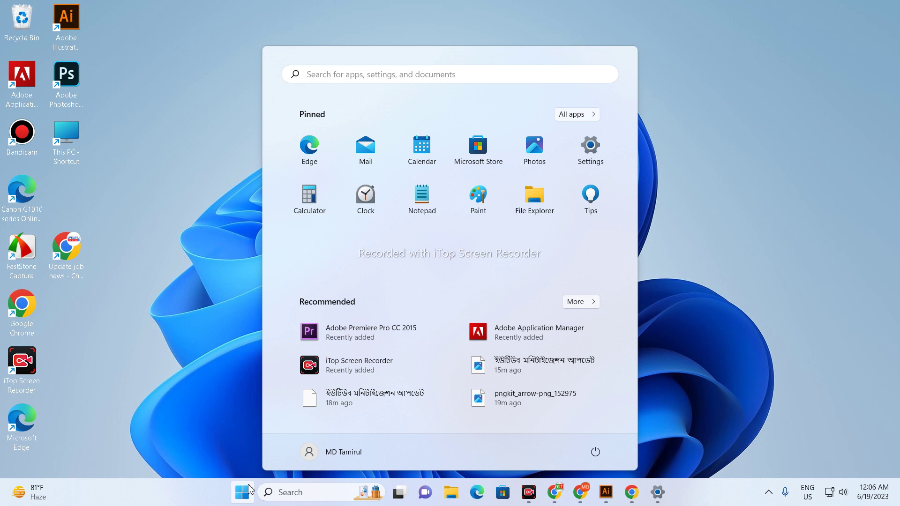
right_click(245, 491)
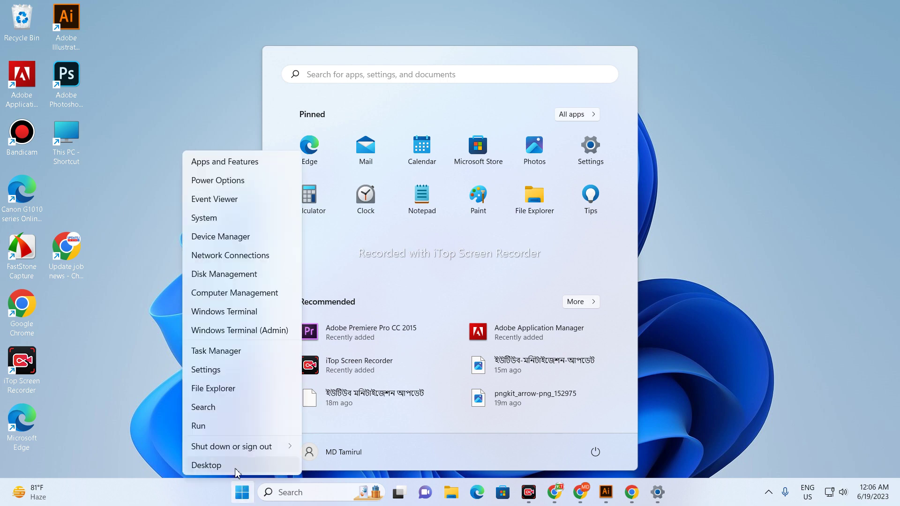
left_click(219, 430)
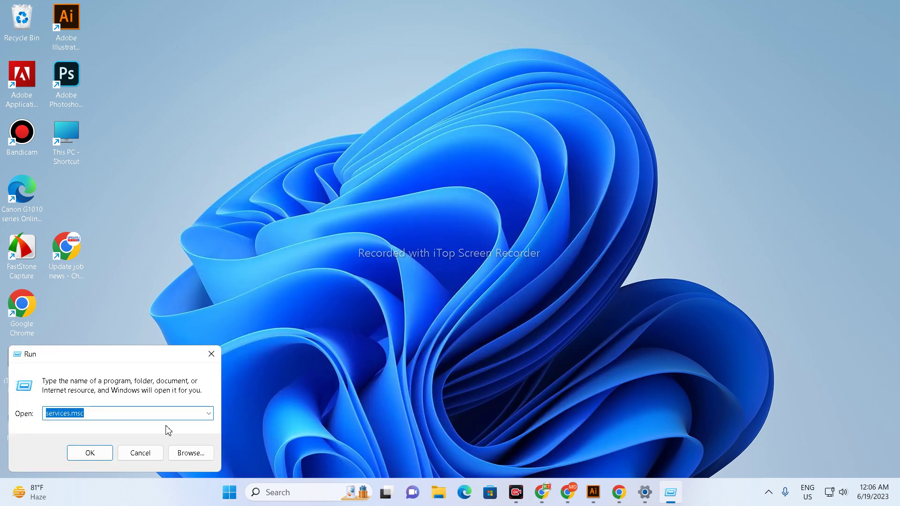
left_click(83, 418)
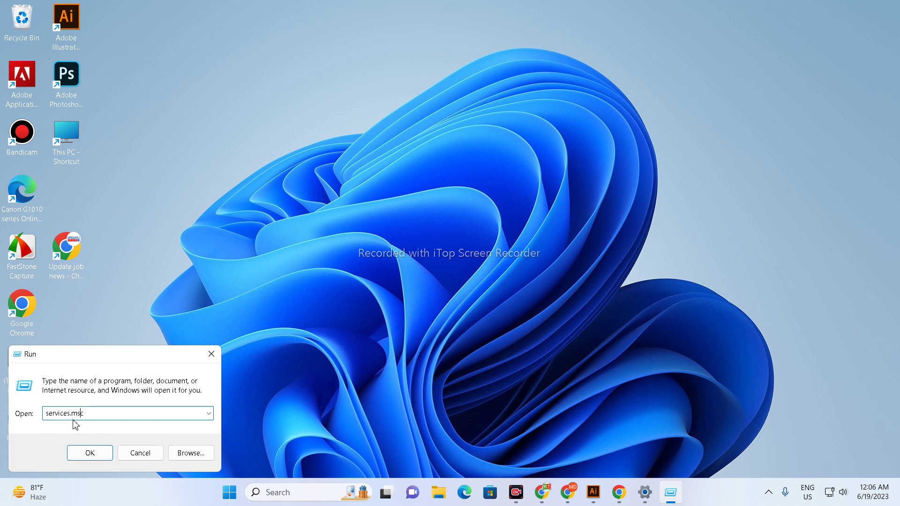
left_click(89, 454)
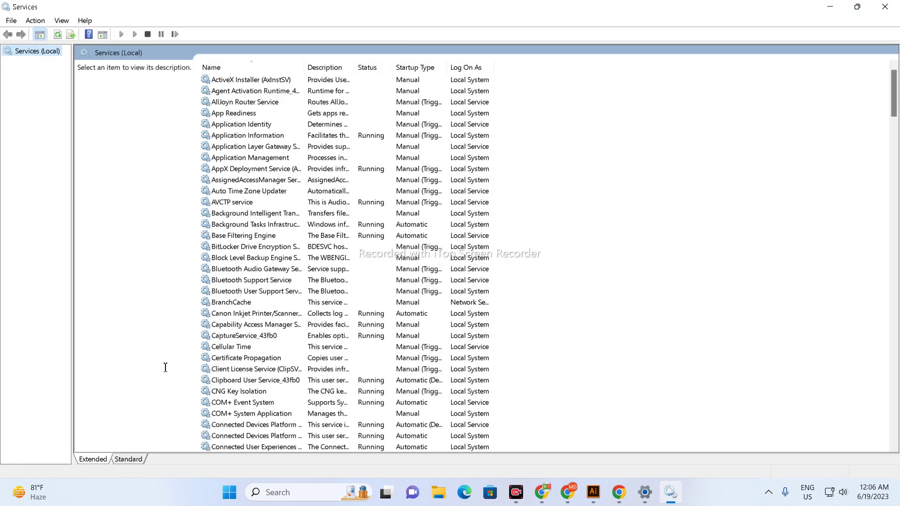
Locate the Windows Update service in the services list and open its properties
scroll(290, 204, "down", 3)
scroll(290, 204, "down", 4)
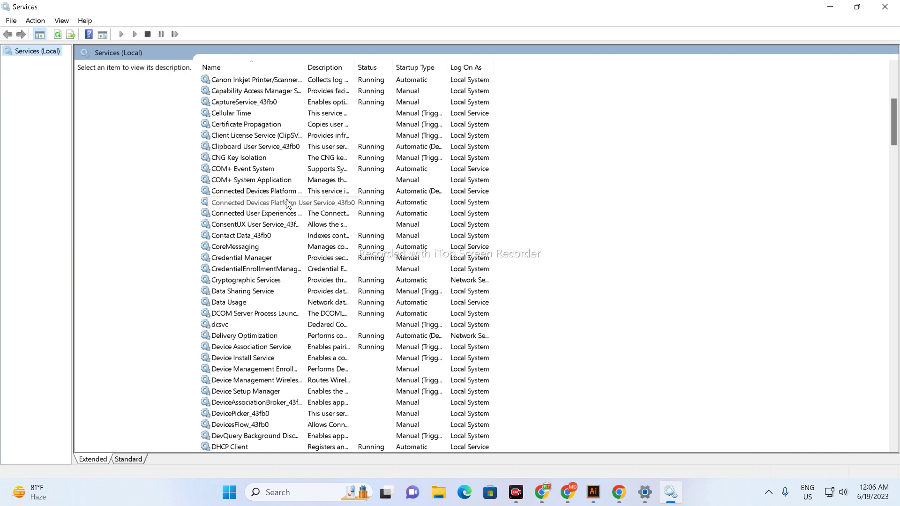
left_click(390, 245)
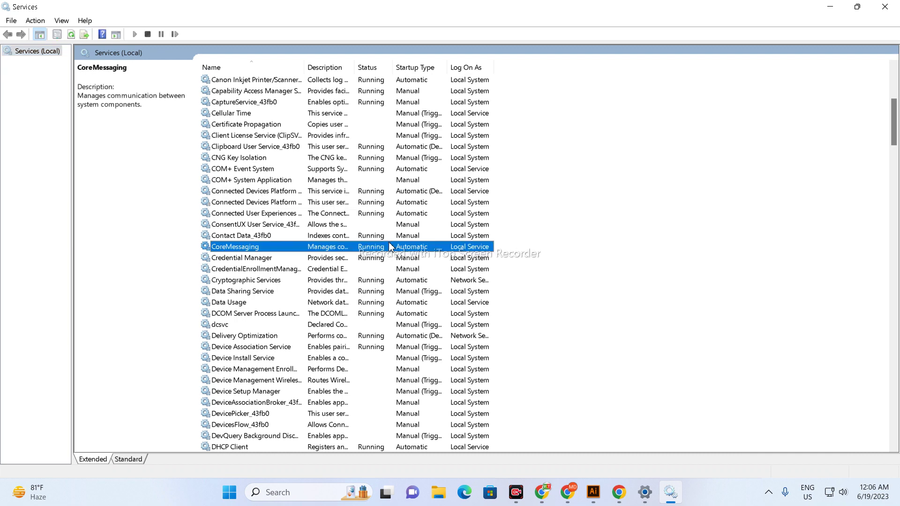
key("w")
scroll(406, 243, "down", 6)
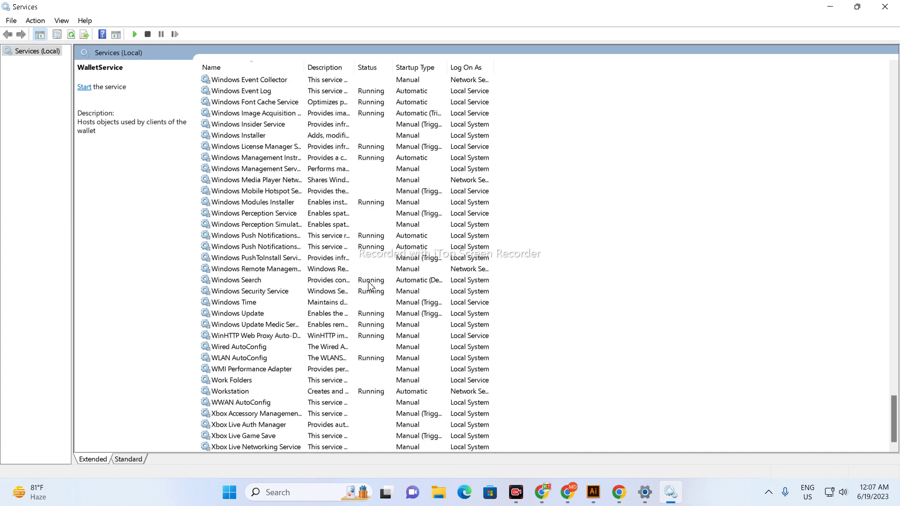
scroll(288, 235, "up", 2)
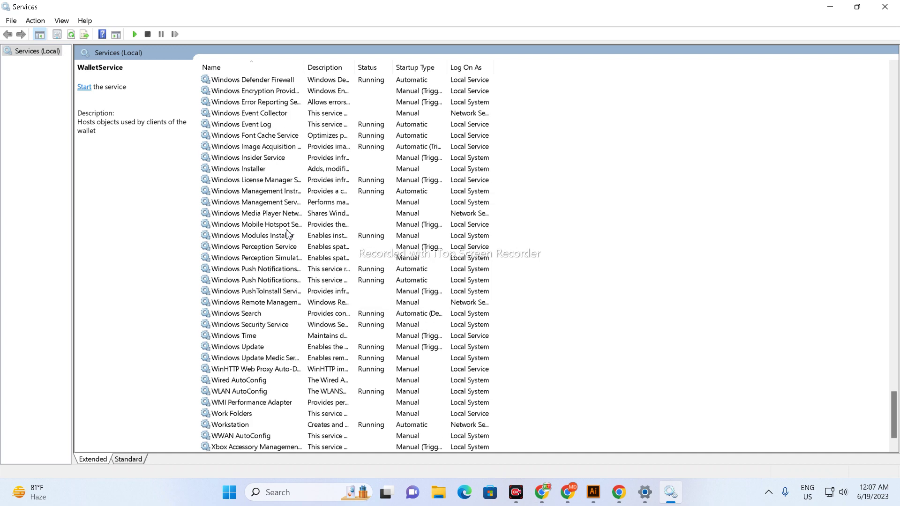
scroll(288, 232, "down", 2)
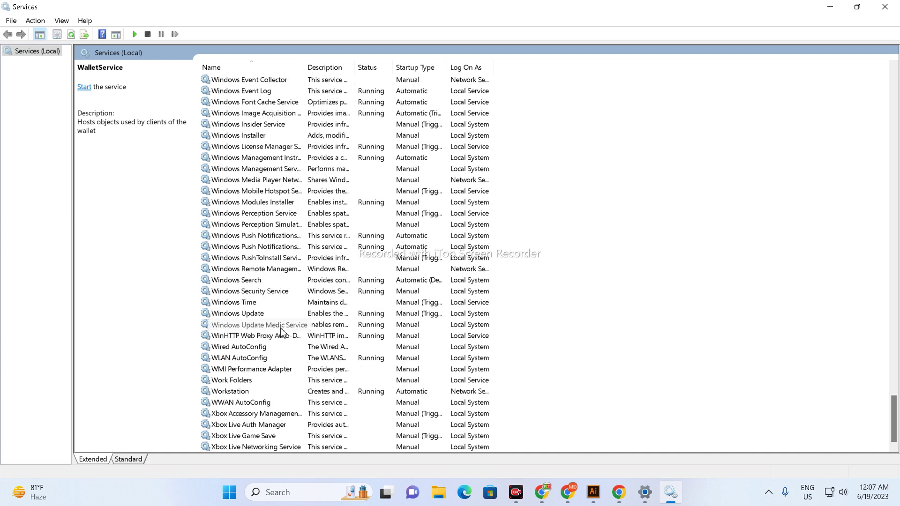
double_click(237, 317)
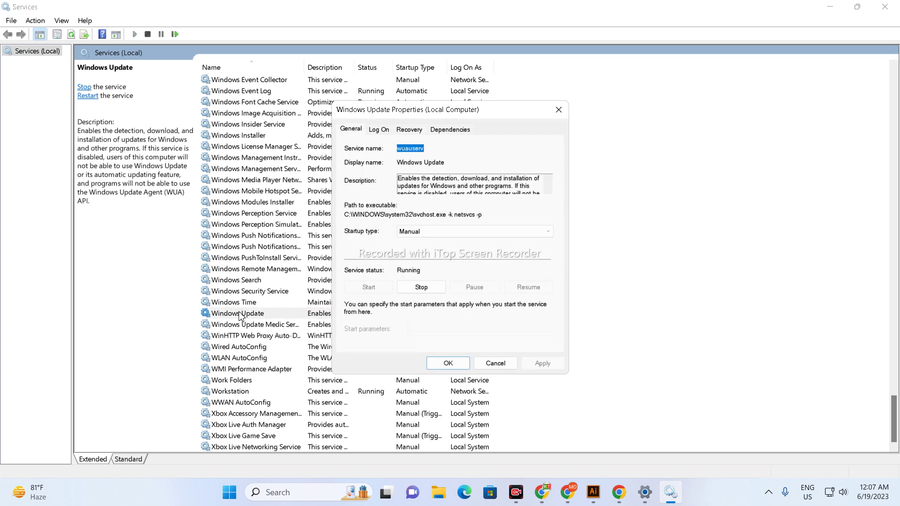
Set the Windows Update service's startup type to Disabled, apply the change and close its properties
left_click(408, 232)
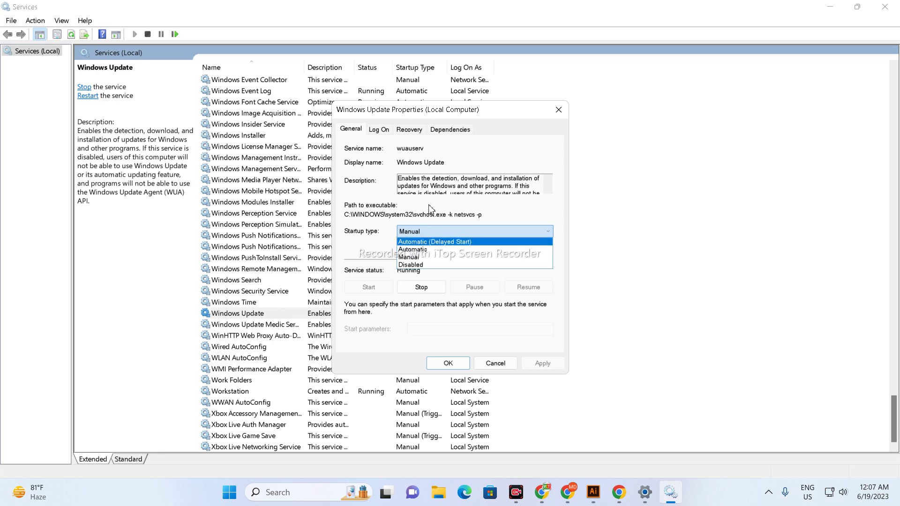
left_click(644, 492)
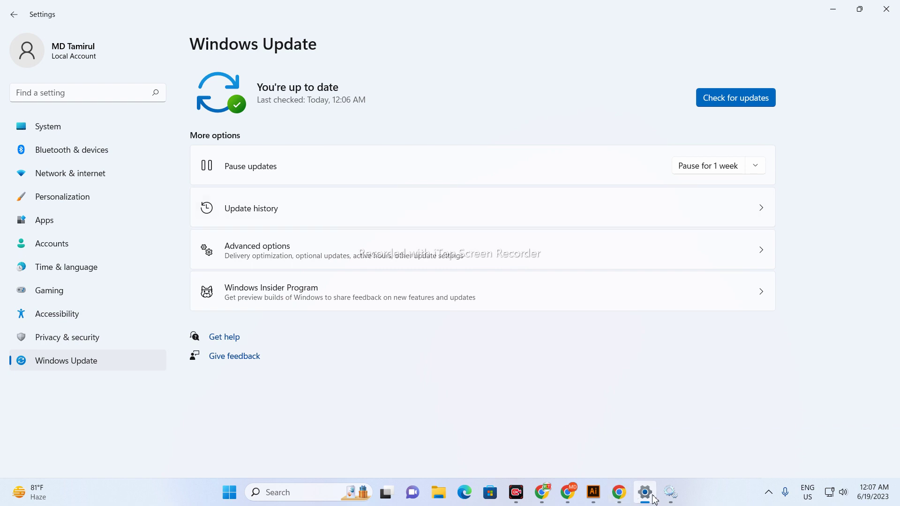
mouse_move(652, 495)
left_click(670, 492)
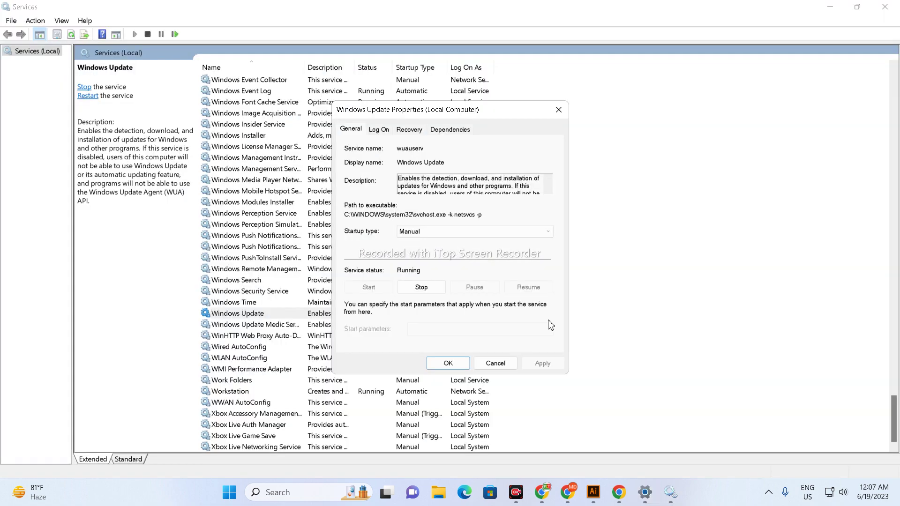
left_click(428, 232)
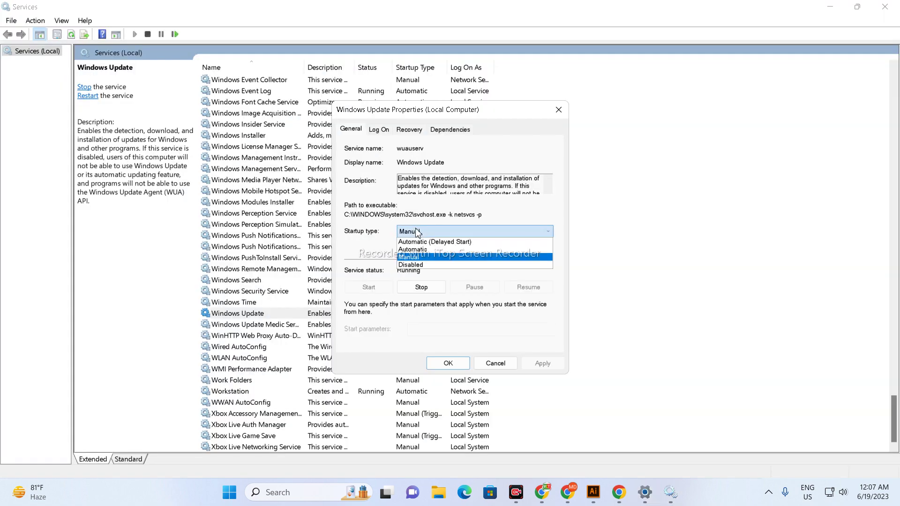
left_click(412, 267)
left_click(543, 363)
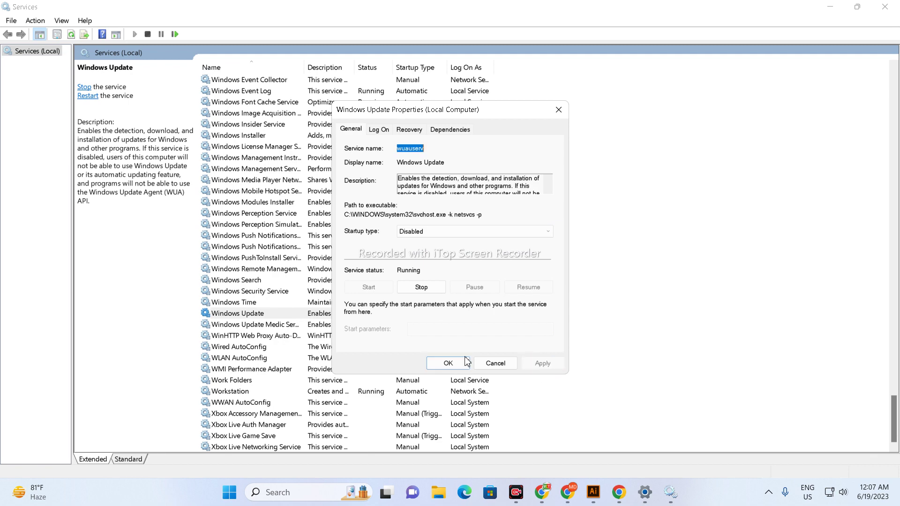
left_click(447, 363)
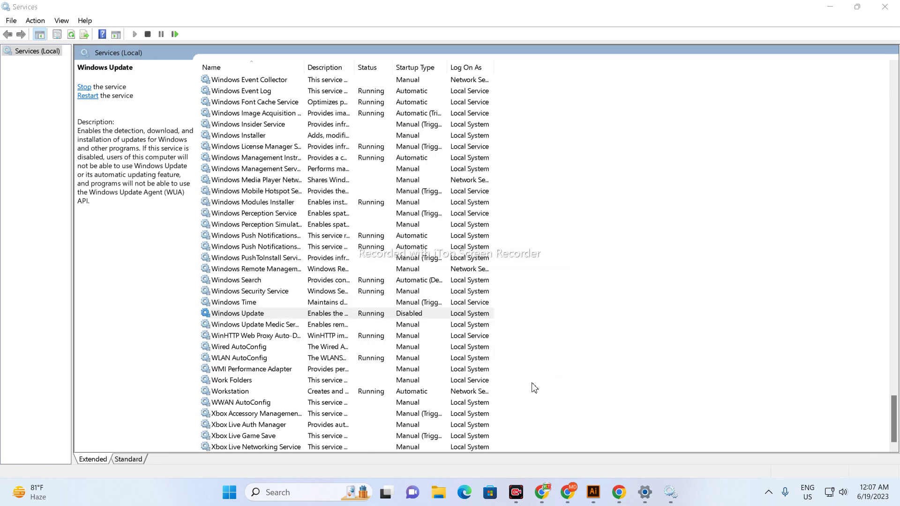
Switch back to Settings, reopen the Windows Update page and check for updates again
left_click(643, 497)
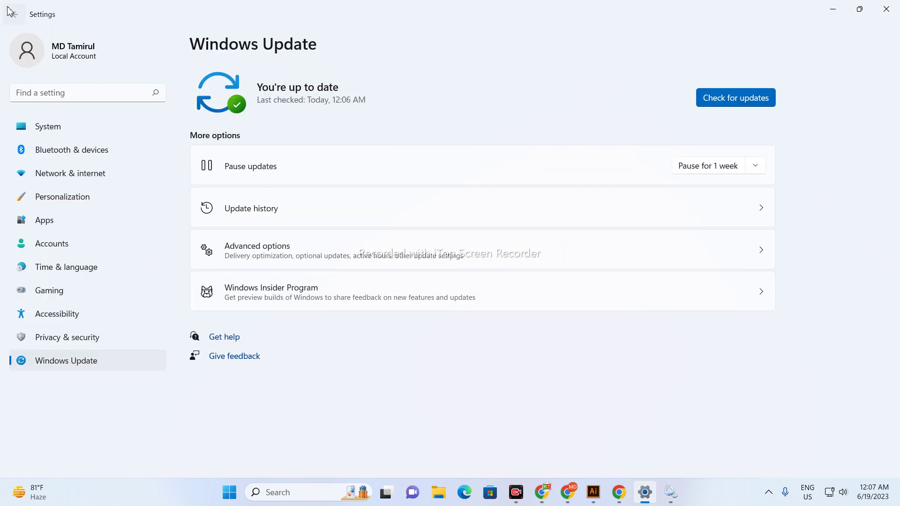
left_click(11, 13)
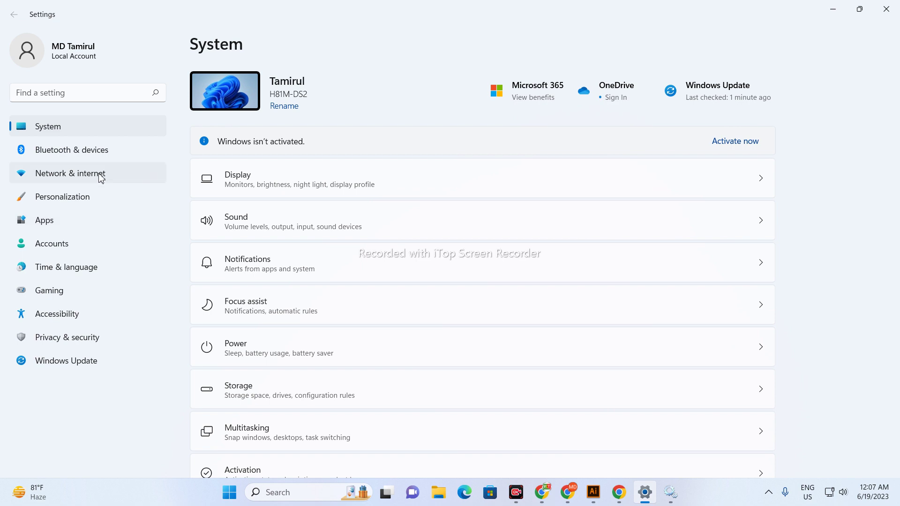
left_click(98, 362)
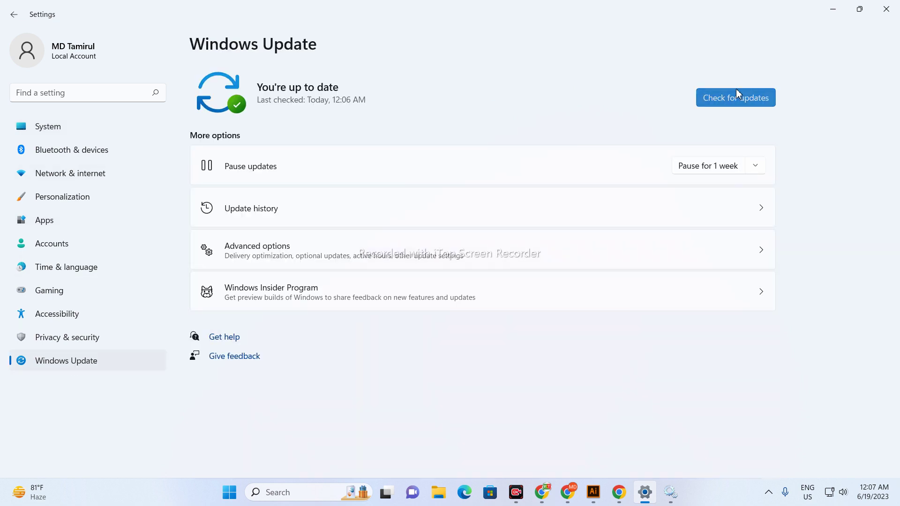
left_click(737, 93)
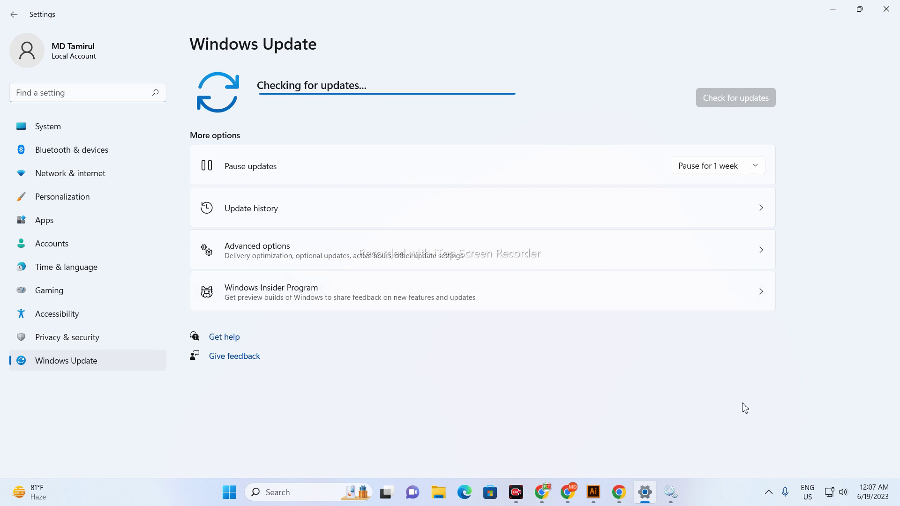
Switch to the Services console, open the Windows Update service's properties and view its startup type options
left_click(671, 493)
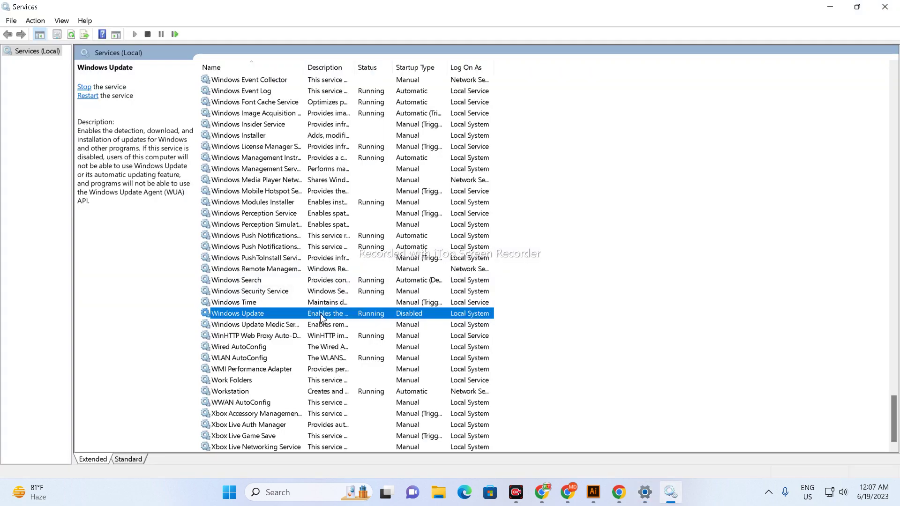
double_click(288, 315)
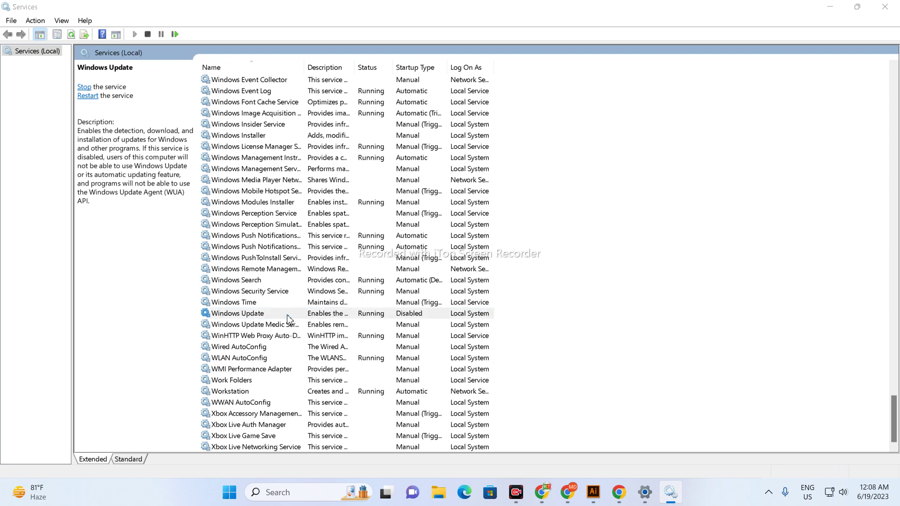
left_click(406, 232)
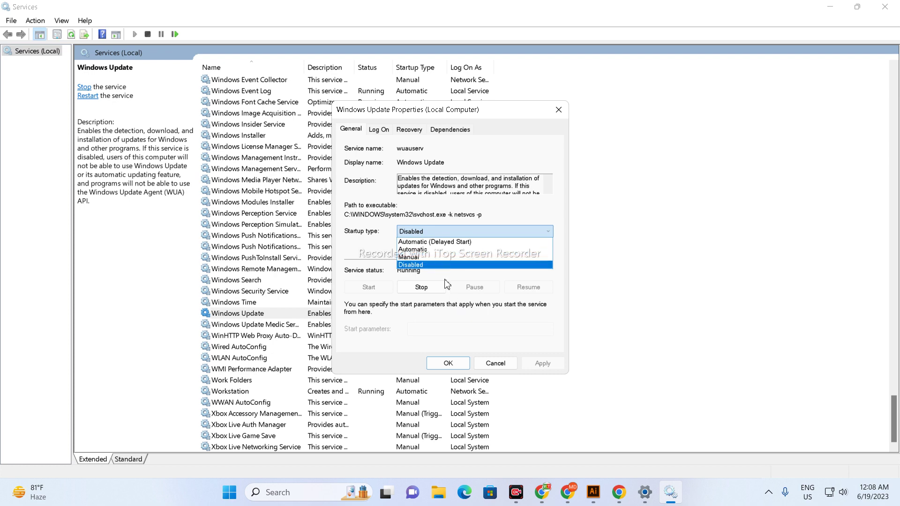
Look at the update check in Settings, return to the Services console and reopen the Windows Update service's properties
left_click(645, 493)
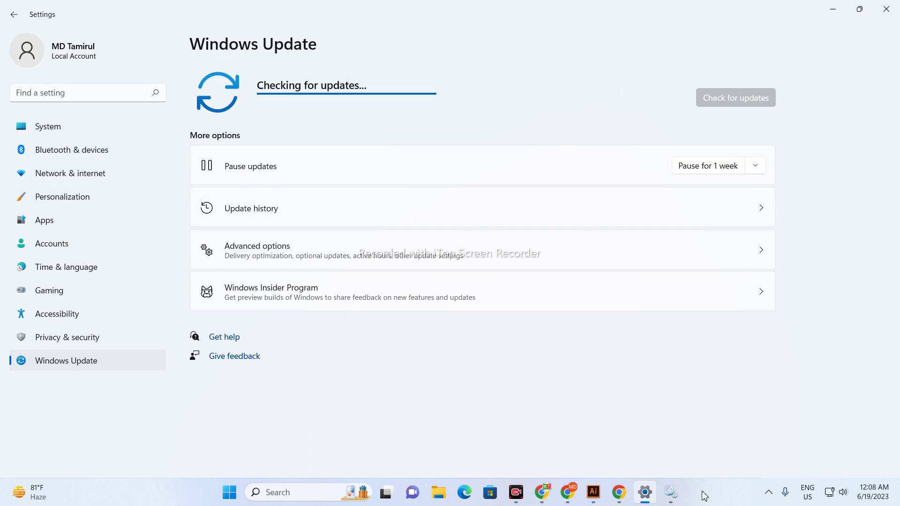
left_click(675, 497)
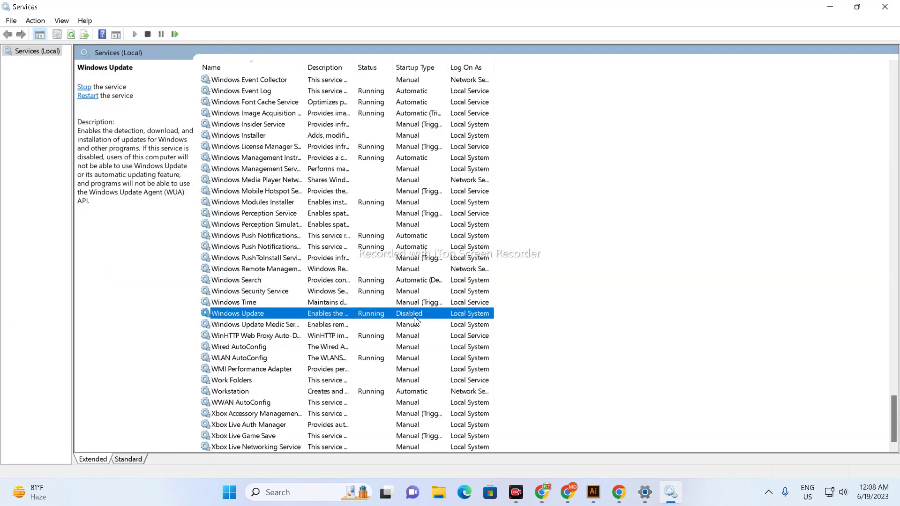
right_click(415, 318)
right_click(386, 317)
right_click(332, 316)
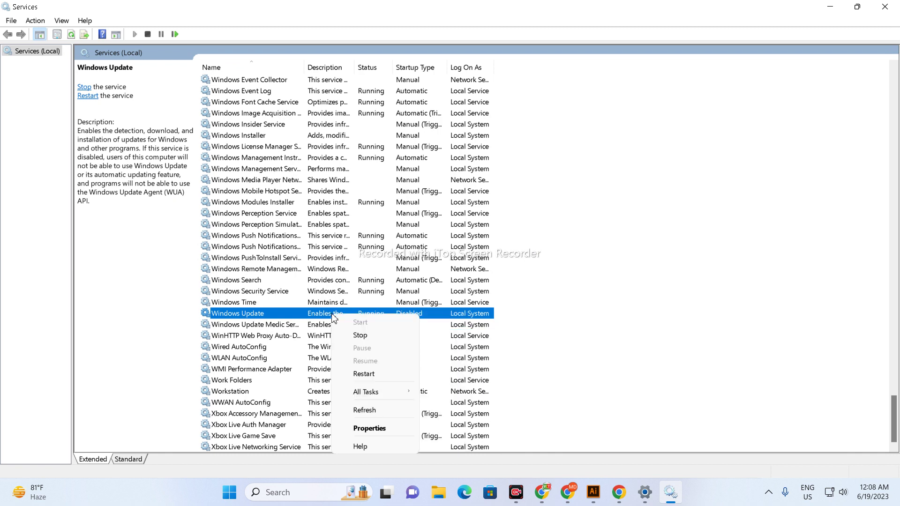
right_click(306, 314)
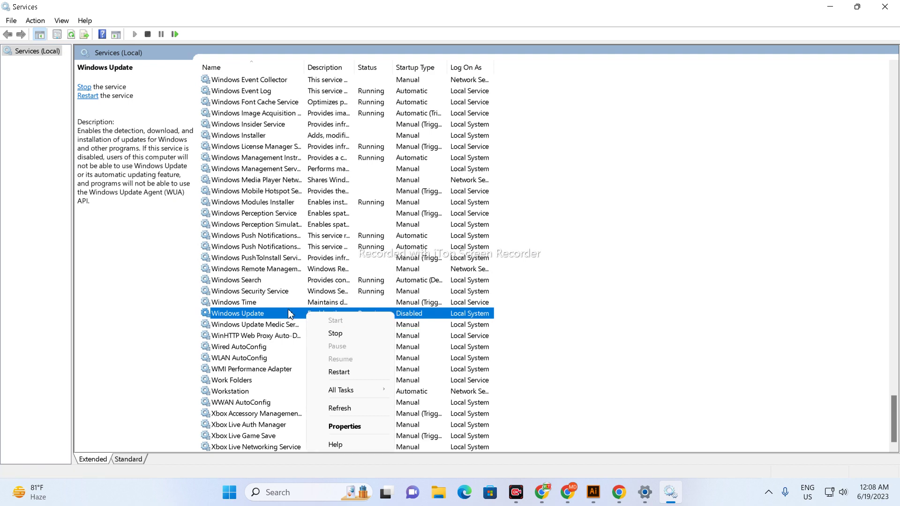
double_click(288, 314)
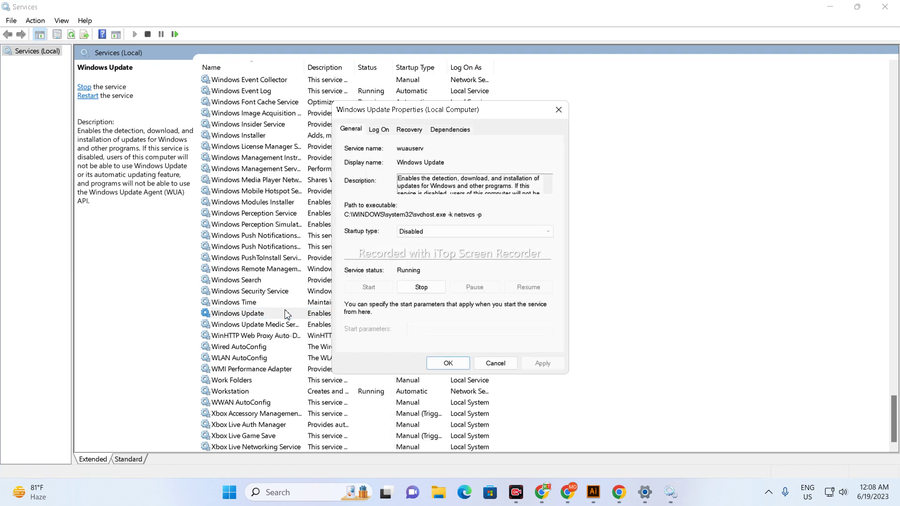
Set the Windows Update service's startup type to Manual, apply the change and close its properties
left_click(414, 131)
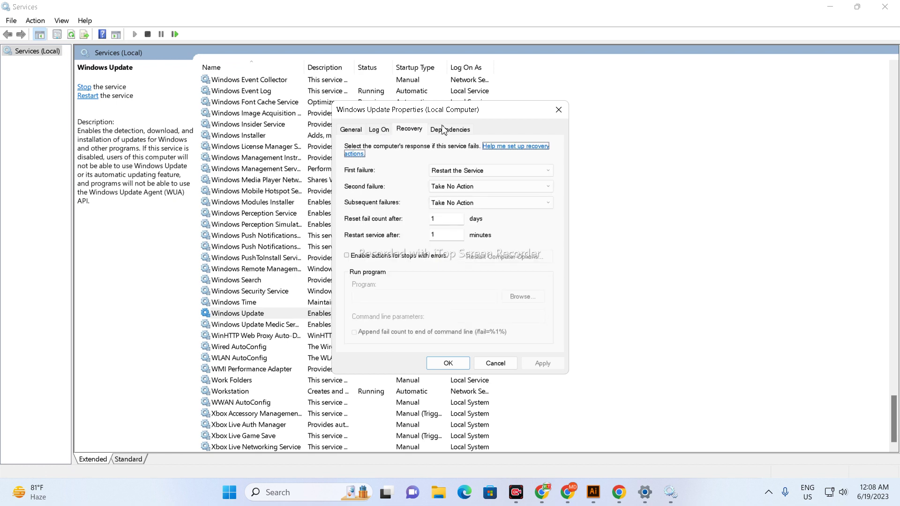
left_click(374, 131)
left_click(353, 131)
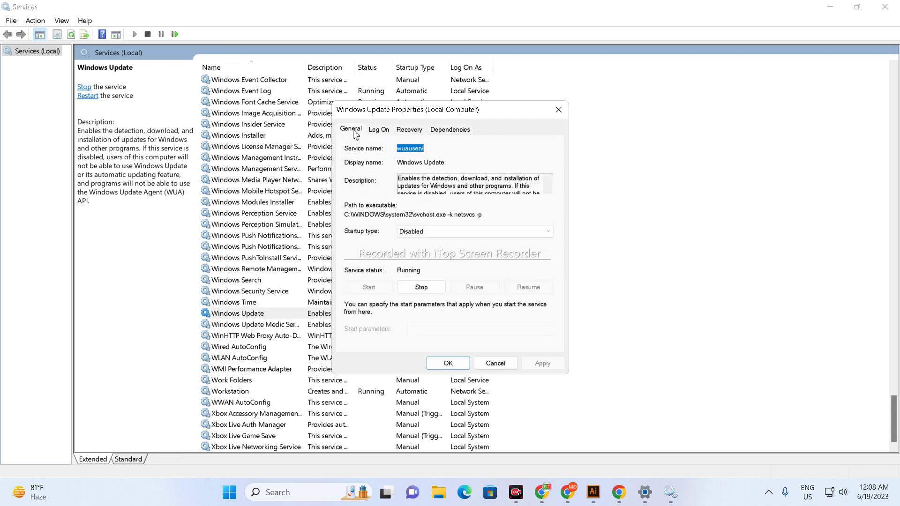
left_click(423, 235)
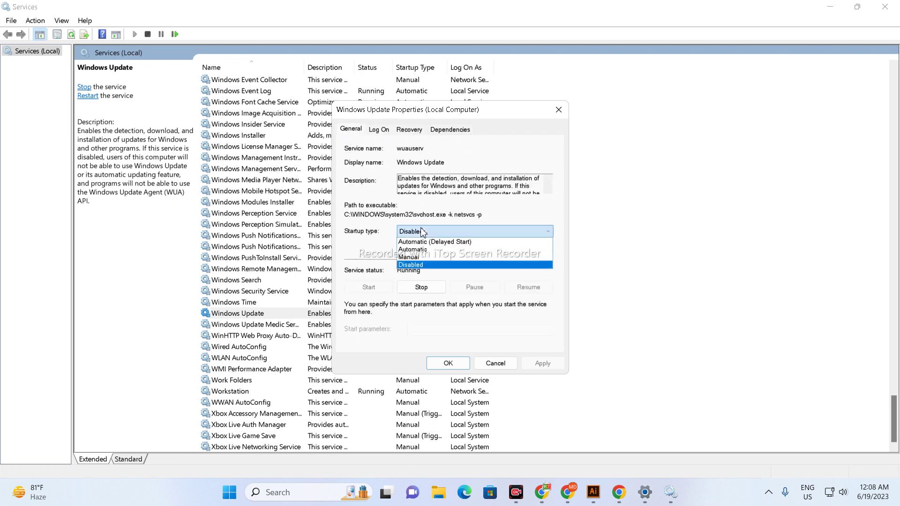
left_click(415, 257)
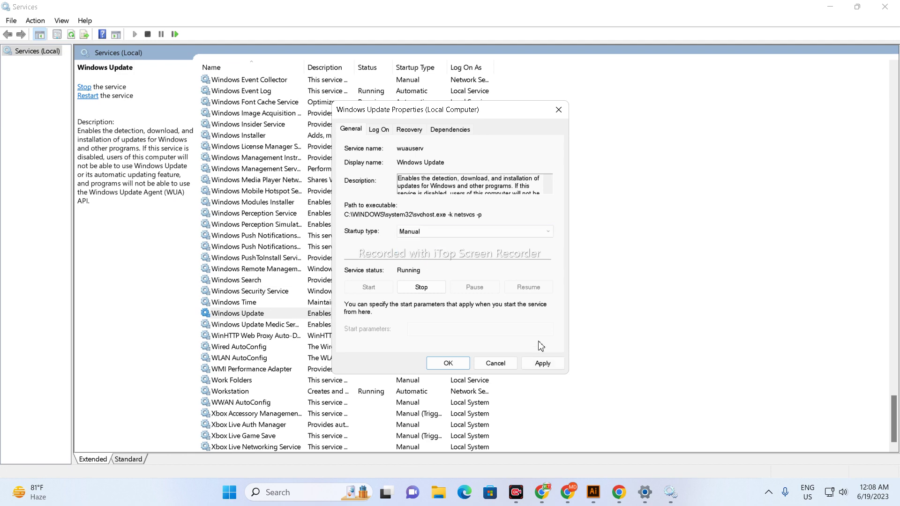
left_click(542, 364)
left_click(459, 364)
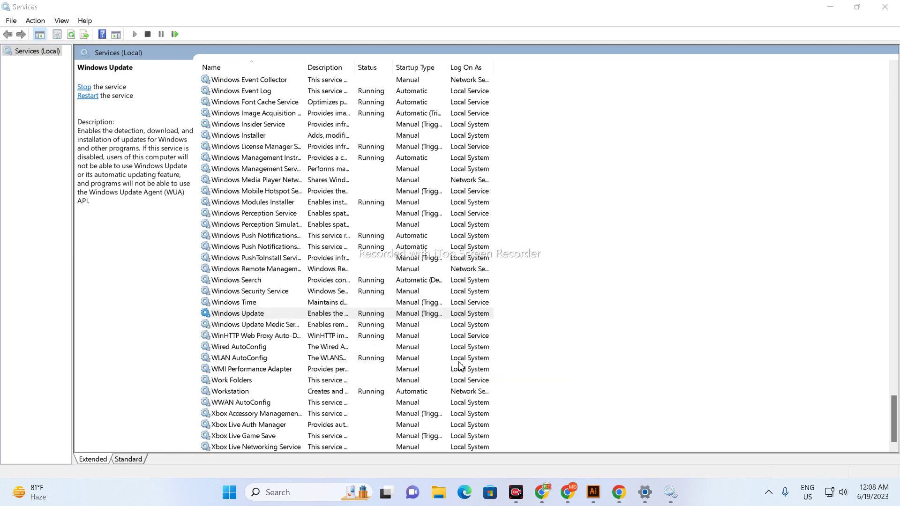
Switch to Settings and run a new check for updates on the Windows Update page
left_click(643, 491)
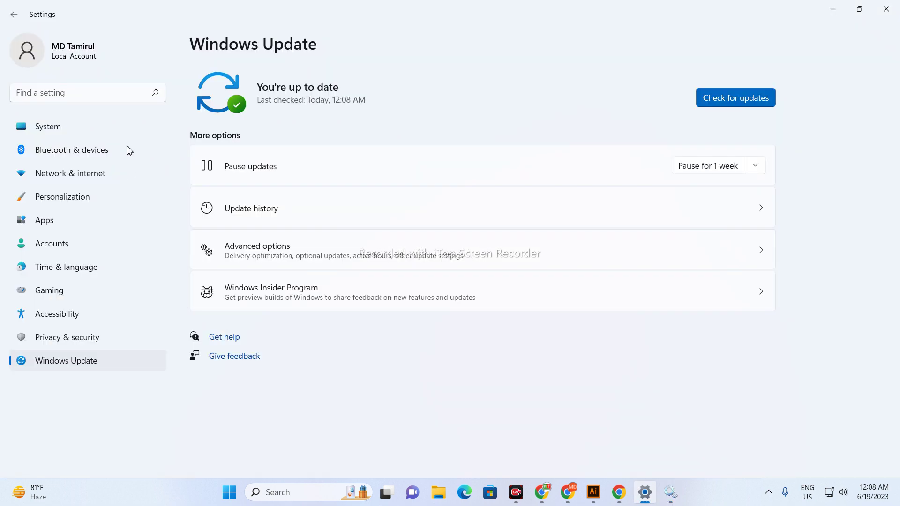
left_click(719, 98)
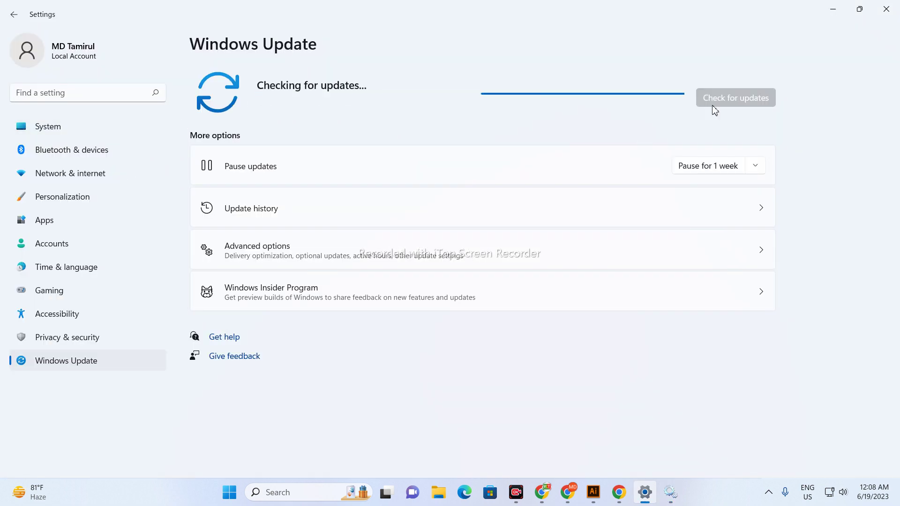